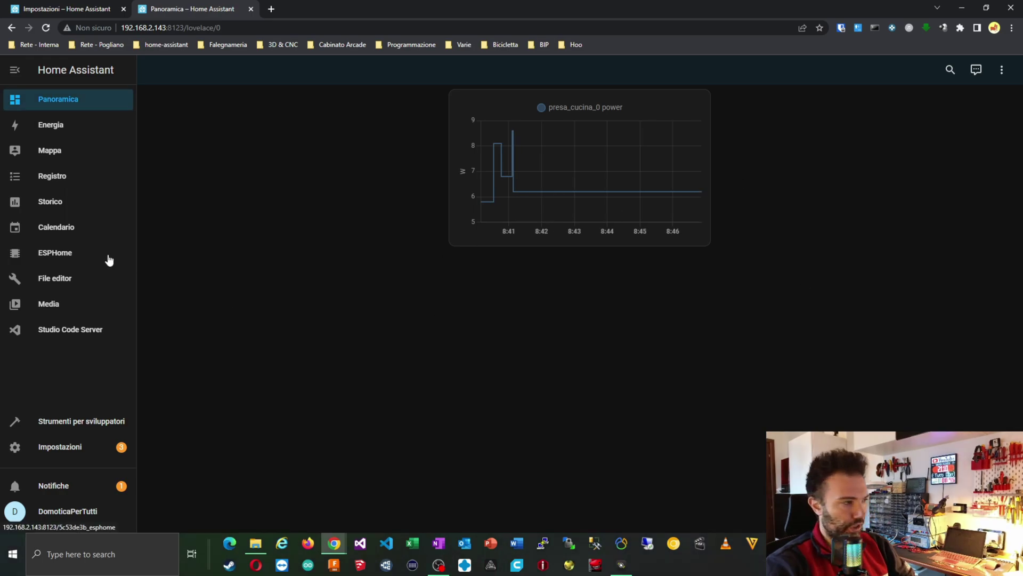
Find the Gruppo (helper) integration by searching the brands for "gro" and start configuring it.
{"action": "left_click", "coordinate": [69, 447]}
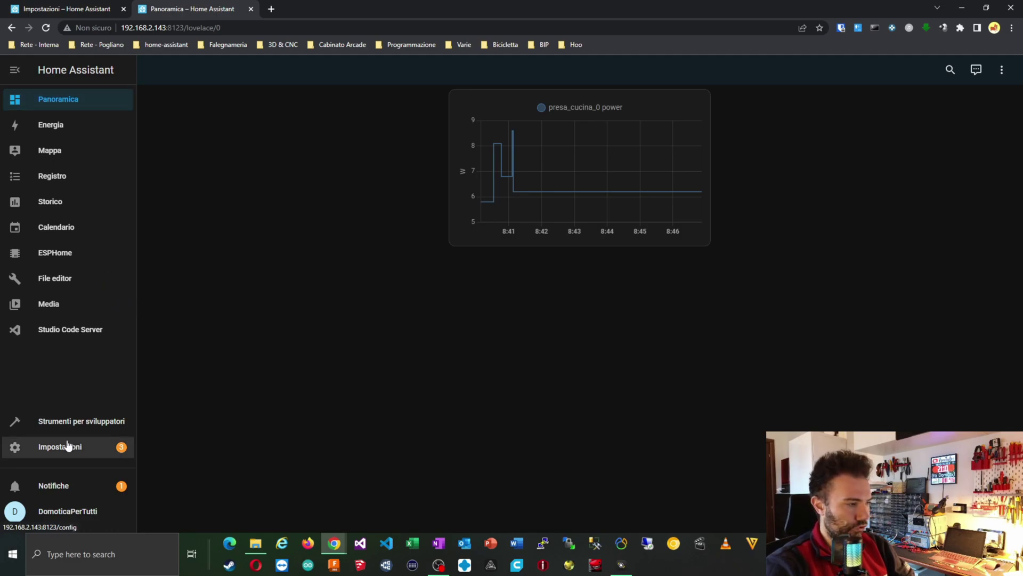
{"action": "left_click", "coordinate": [550, 308]}
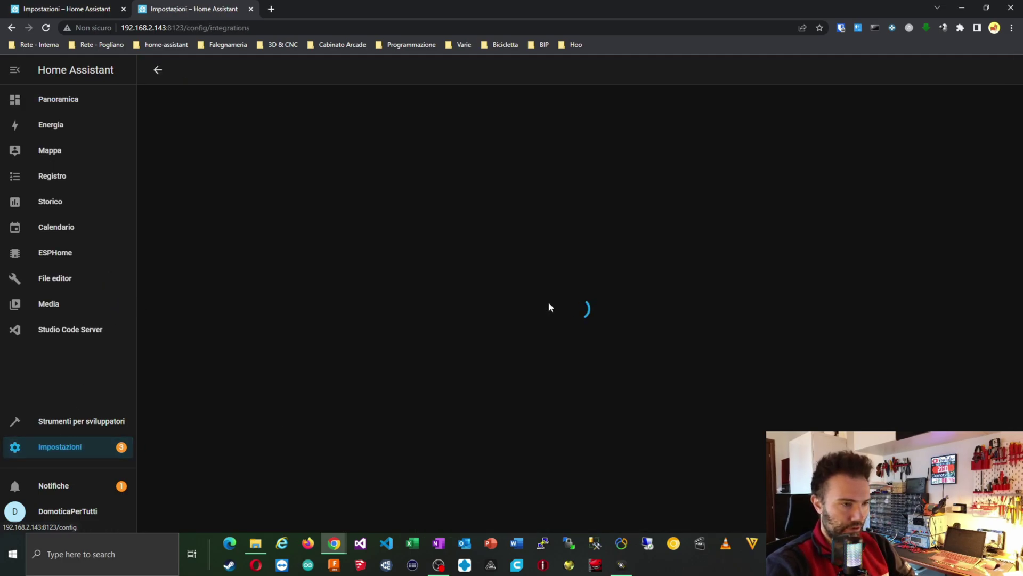
{"action": "scroll", "coordinate": [739, 294], "scroll_direction": "down", "scroll_amount": 2}
{"action": "scroll", "coordinate": [739, 294], "scroll_direction": "down", "scroll_amount": 2}
{"action": "left_click", "coordinate": [970, 546]}
{"action": "type", "text": "gro"}
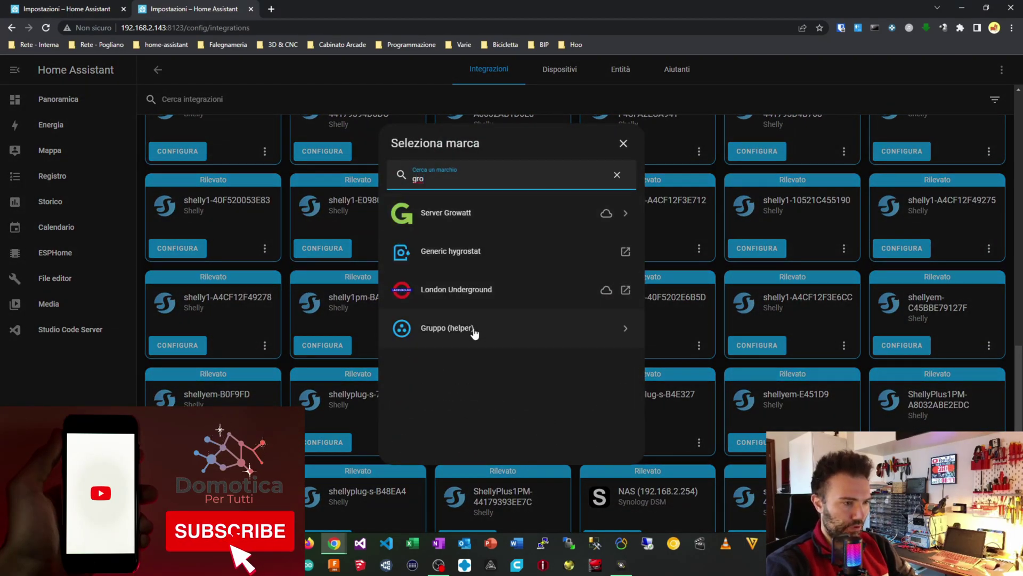
{"action": "left_click", "coordinate": [472, 328]}
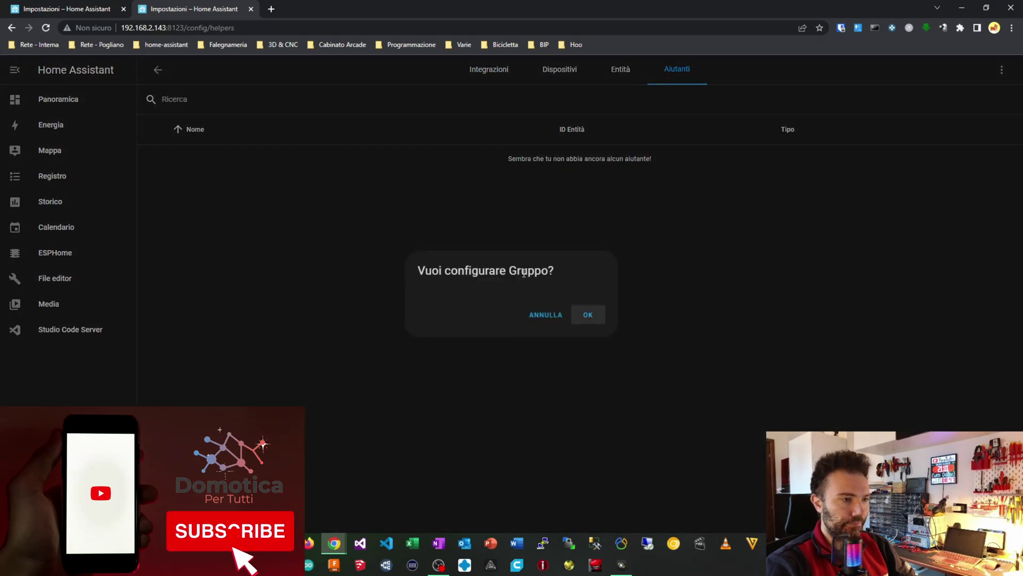
{"action": "left_click", "coordinate": [595, 316]}
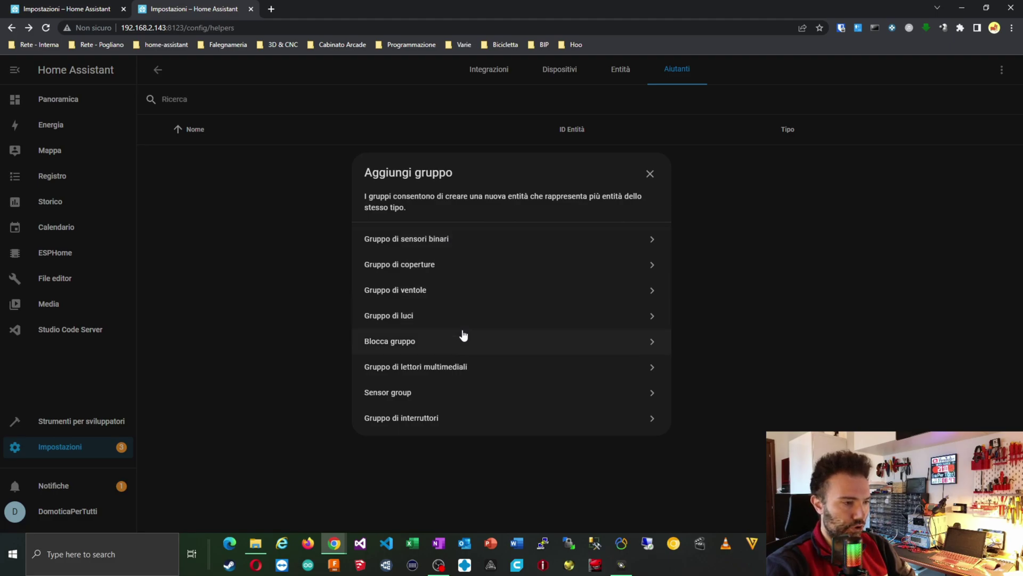
Choose a binary sensor group as the group type and name it "binario".
{"action": "left_click", "coordinate": [447, 241]}
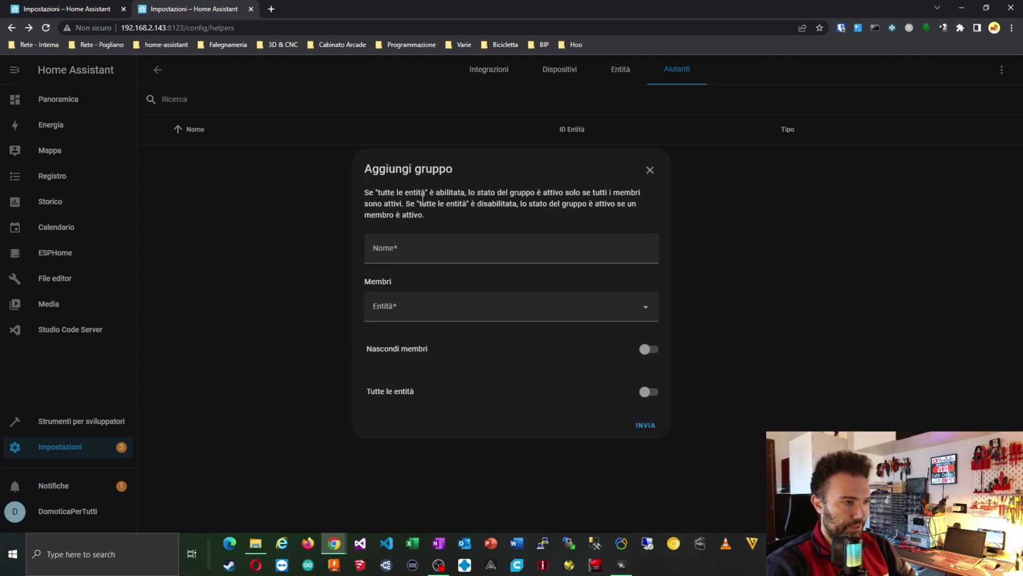
{"action": "left_click", "coordinate": [413, 256]}
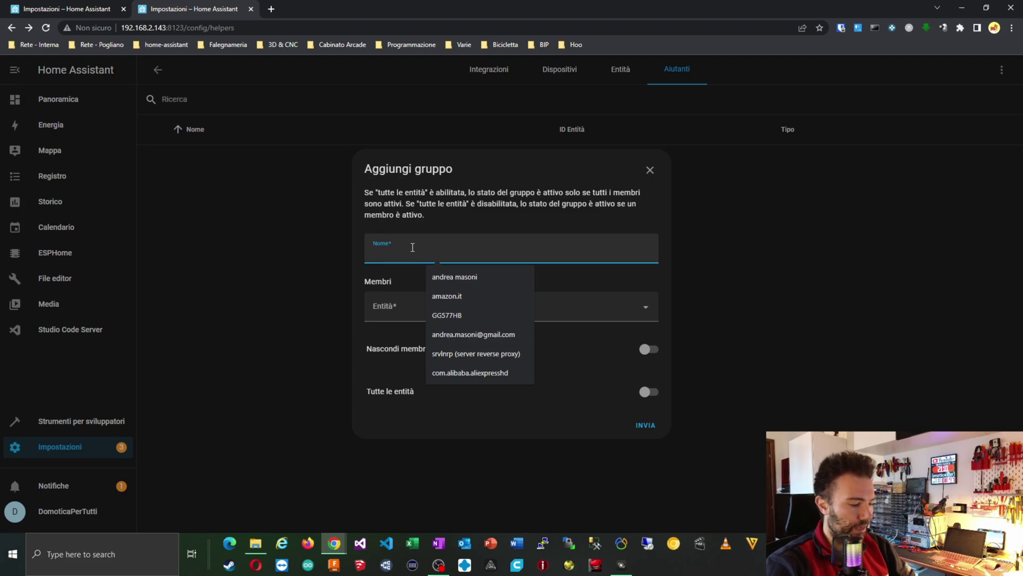
{"action": "type", "text": "bina"}
{"action": "type", "text": "ry"}
Add presa_cucina_0 overheating, overvoltage and overpowering as members and create the binary sensor group.
{"action": "left_click", "coordinate": [442, 305]}
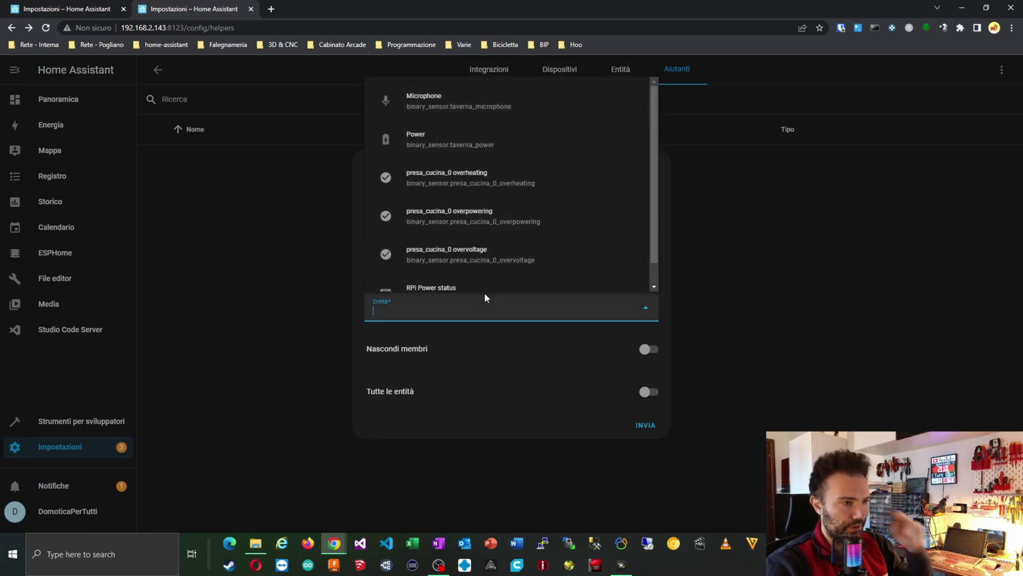
{"action": "left_click", "coordinate": [472, 179]}
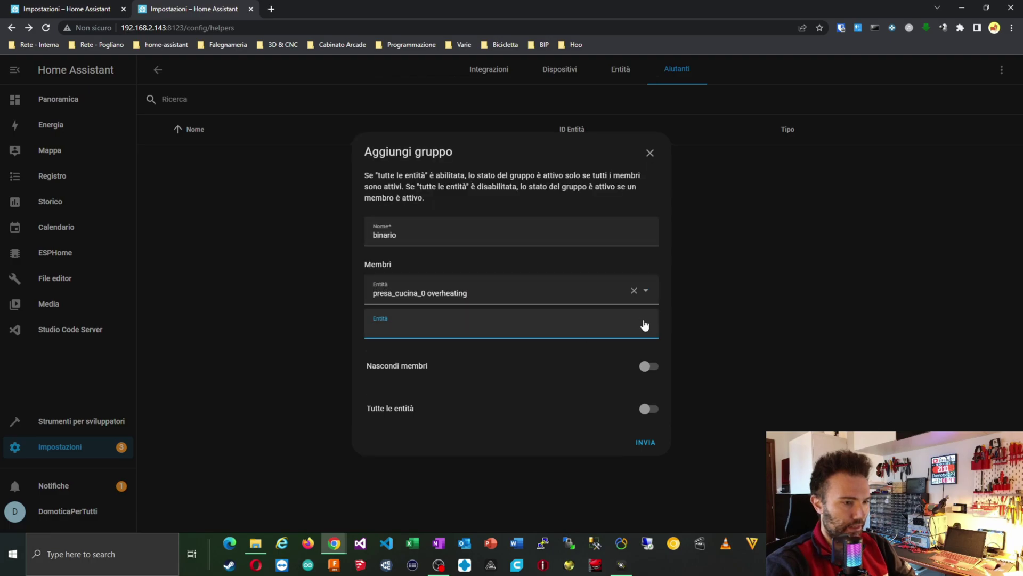
{"action": "left_click", "coordinate": [643, 324]}
{"action": "left_click", "coordinate": [502, 253]}
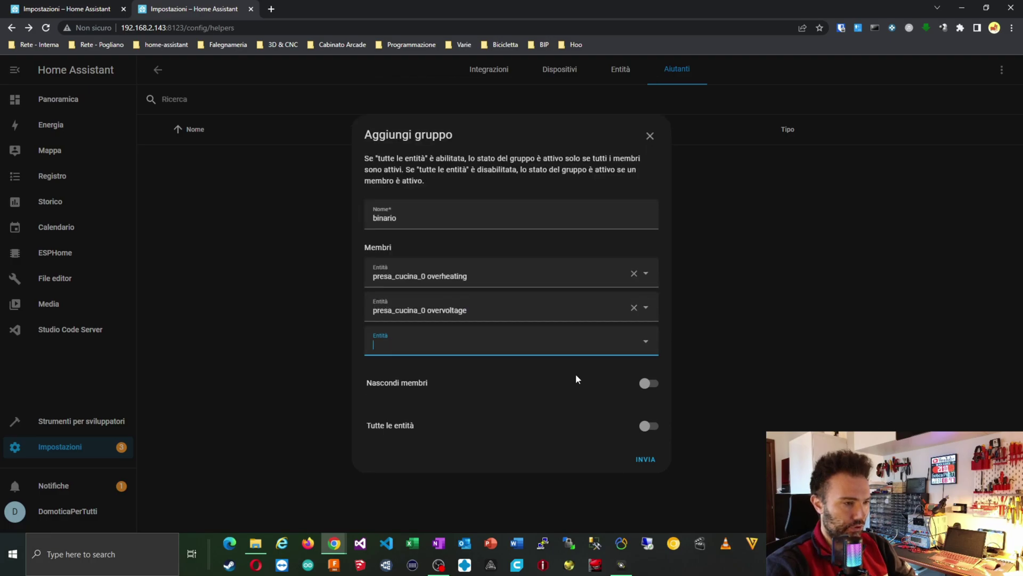
{"action": "left_click", "coordinate": [645, 349]}
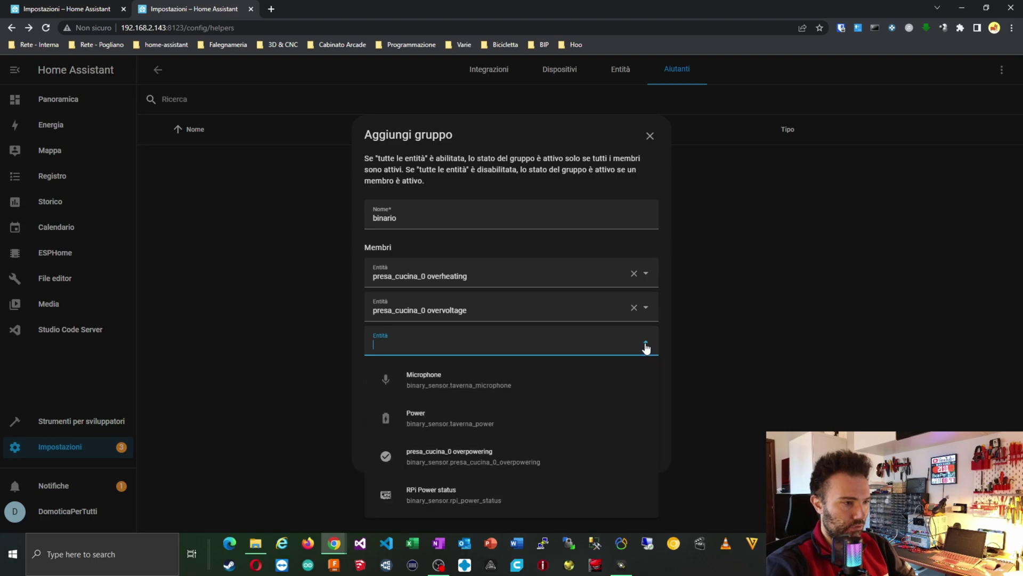
{"action": "left_click", "coordinate": [478, 452]}
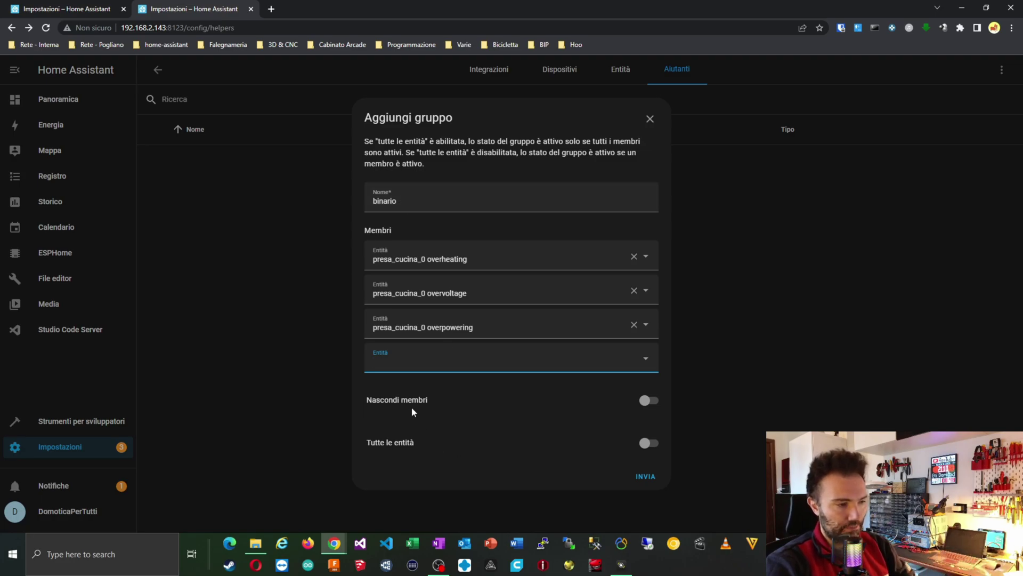
{"action": "left_click", "coordinate": [641, 479]}
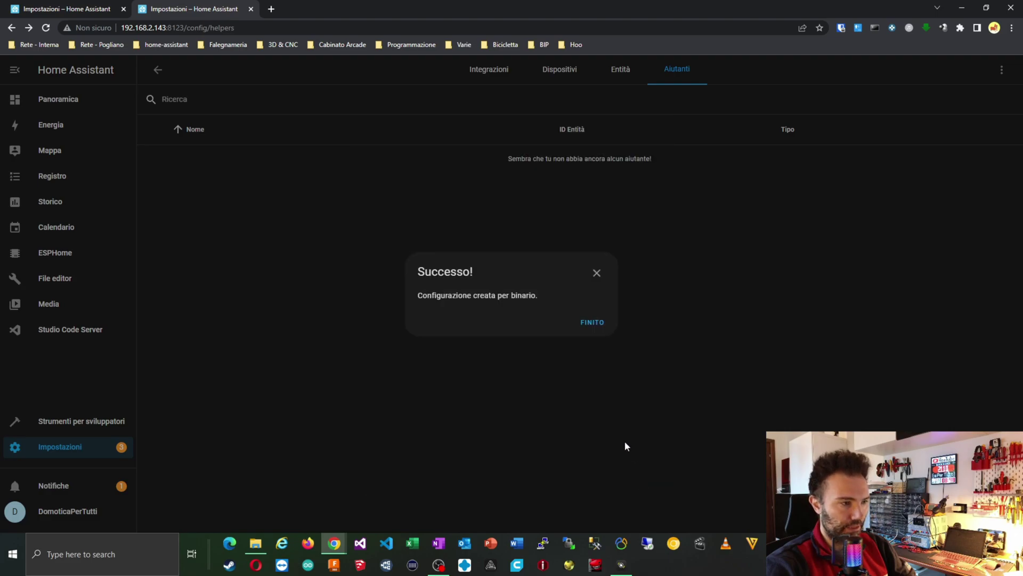
{"action": "left_click", "coordinate": [586, 321]}
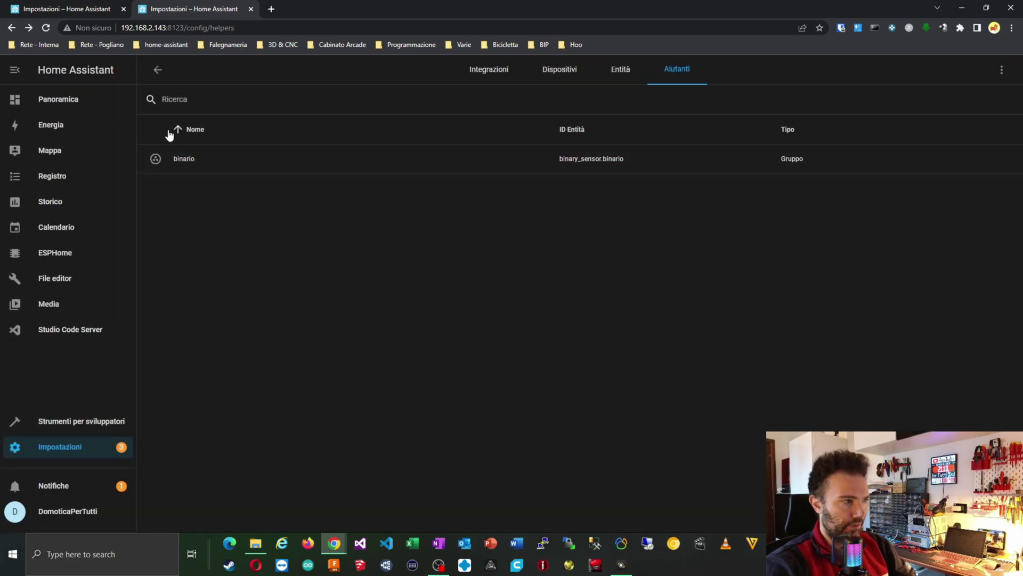
Review the binario group's settings and look through the helper types that can be created.
{"action": "left_click", "coordinate": [181, 162]}
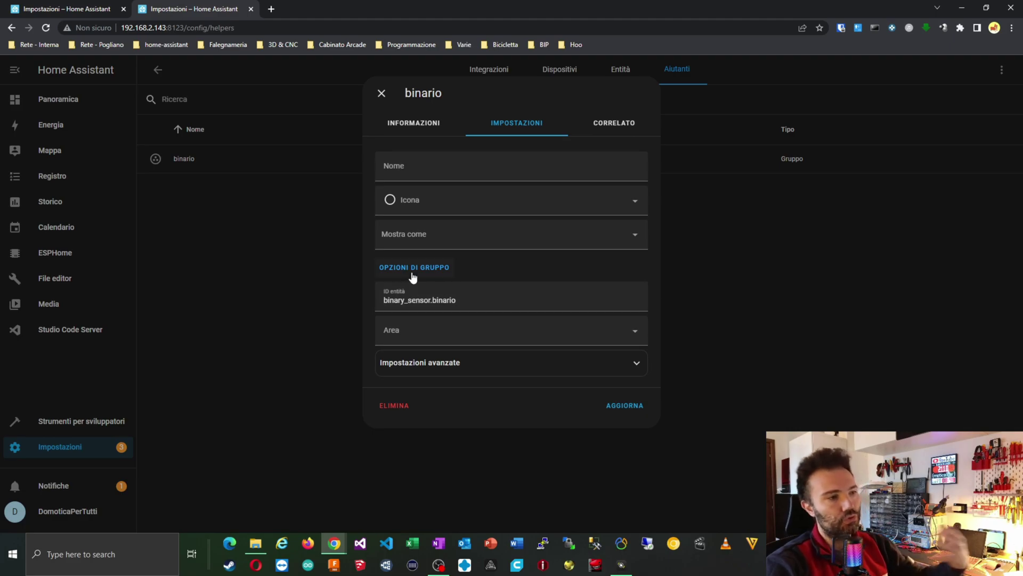
{"action": "left_click", "coordinate": [381, 94]}
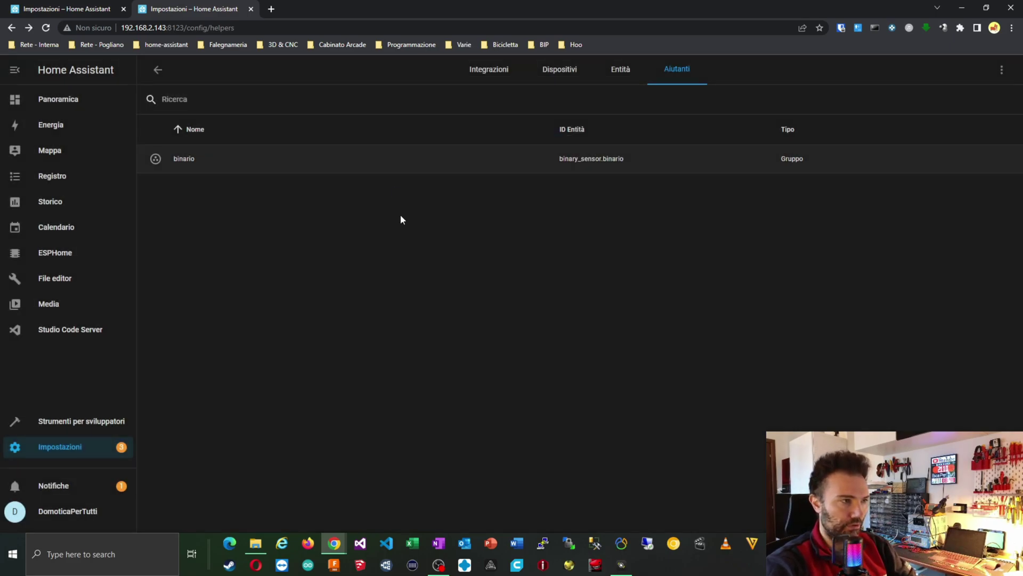
{"action": "left_click", "coordinate": [975, 551]}
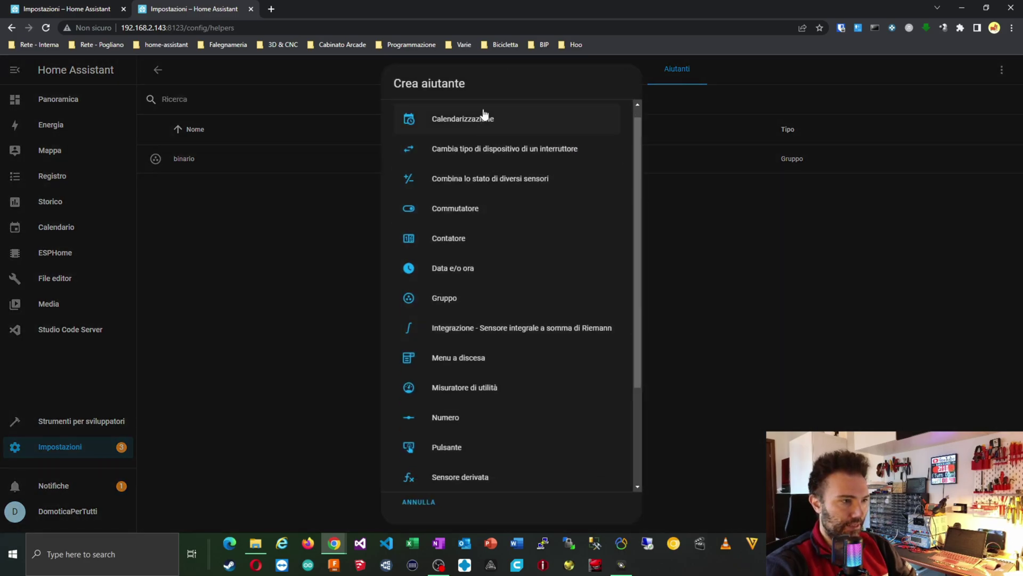
{"action": "scroll", "coordinate": [514, 284], "scroll_direction": "down", "scroll_amount": 2}
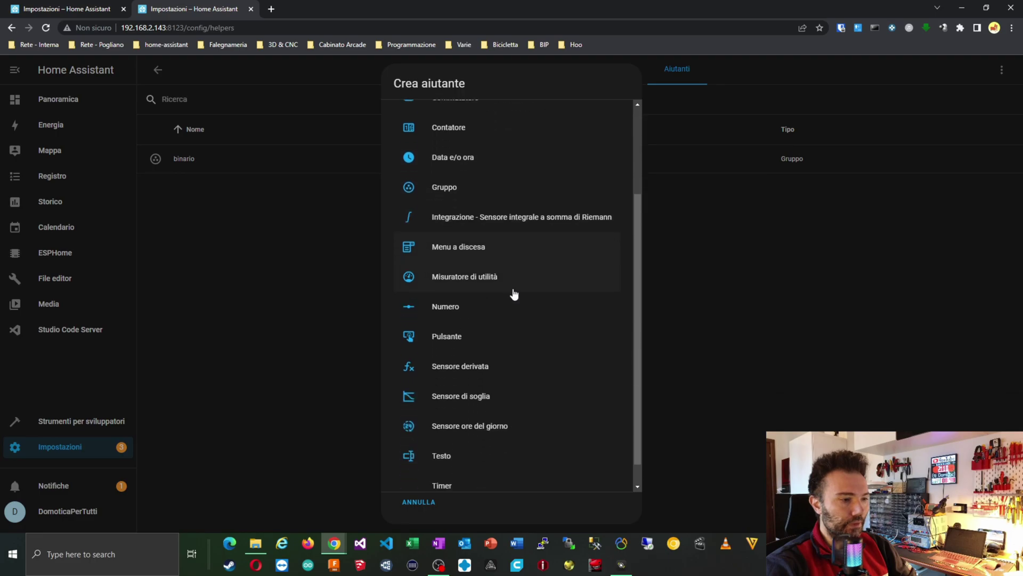
{"action": "scroll", "coordinate": [515, 284], "scroll_direction": "down", "scroll_amount": 1}
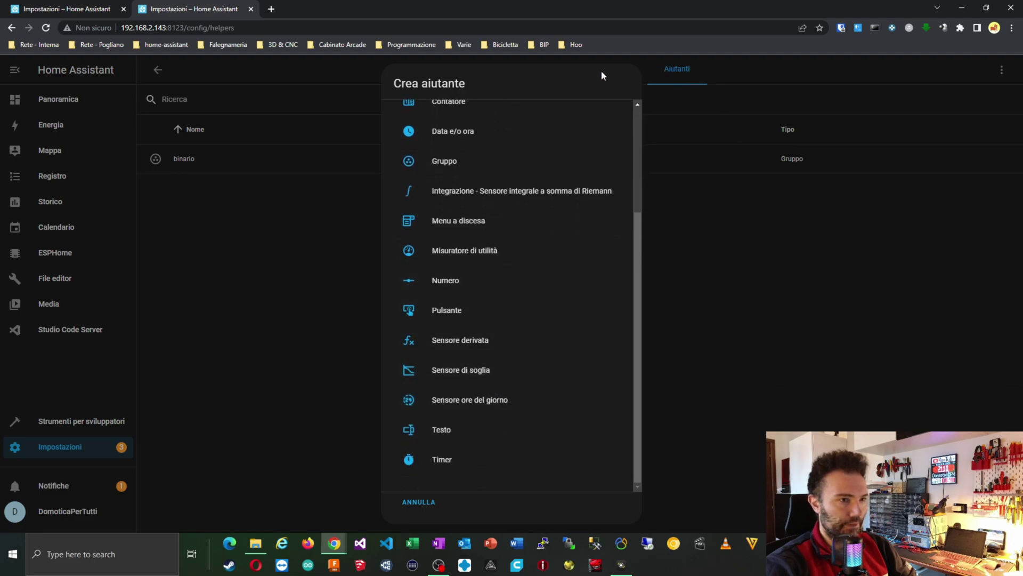
{"action": "left_click", "coordinate": [419, 503]}
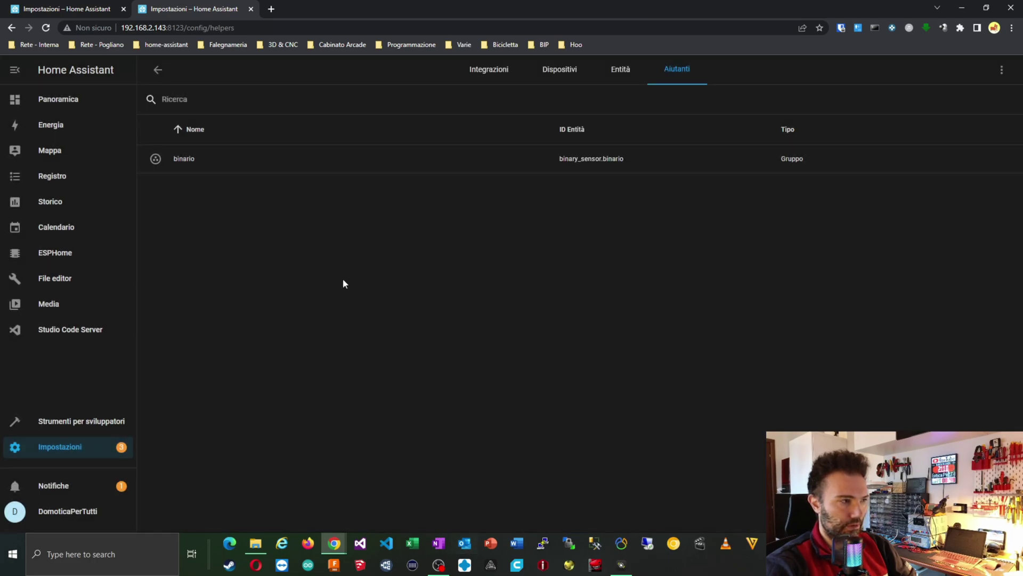
Start creating another group helper, choosing Sensor group as its type.
{"action": "left_click", "coordinate": [959, 509]}
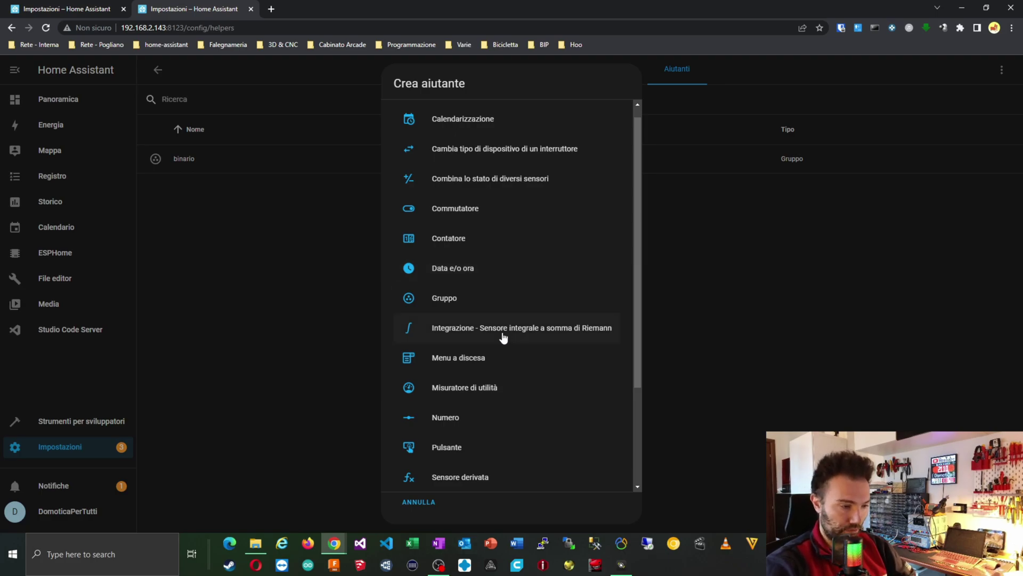
{"action": "scroll", "coordinate": [503, 337], "scroll_direction": "down", "scroll_amount": 2}
{"action": "scroll", "coordinate": [503, 338], "scroll_direction": "down", "scroll_amount": 1}
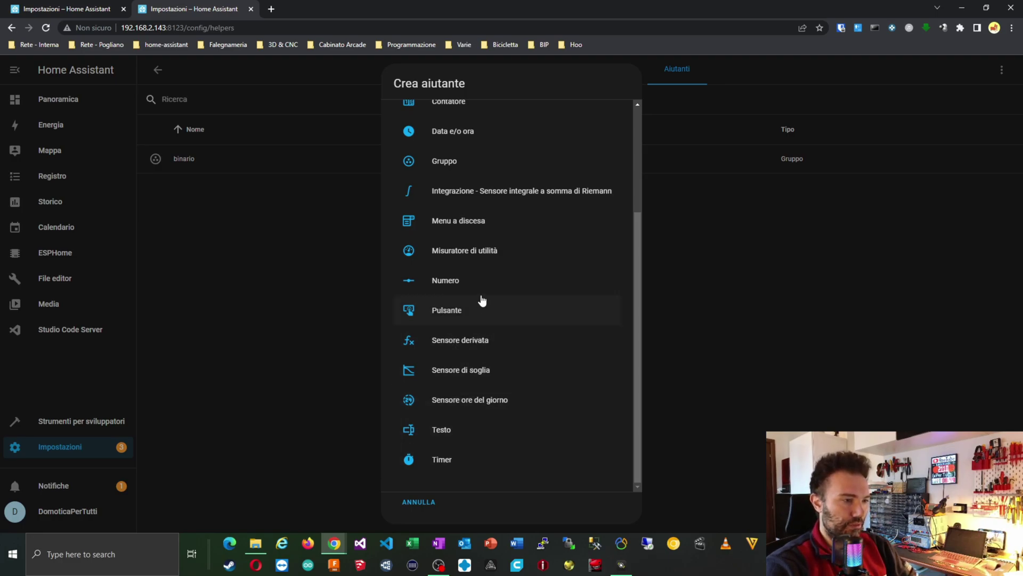
{"action": "left_click", "coordinate": [466, 162]}
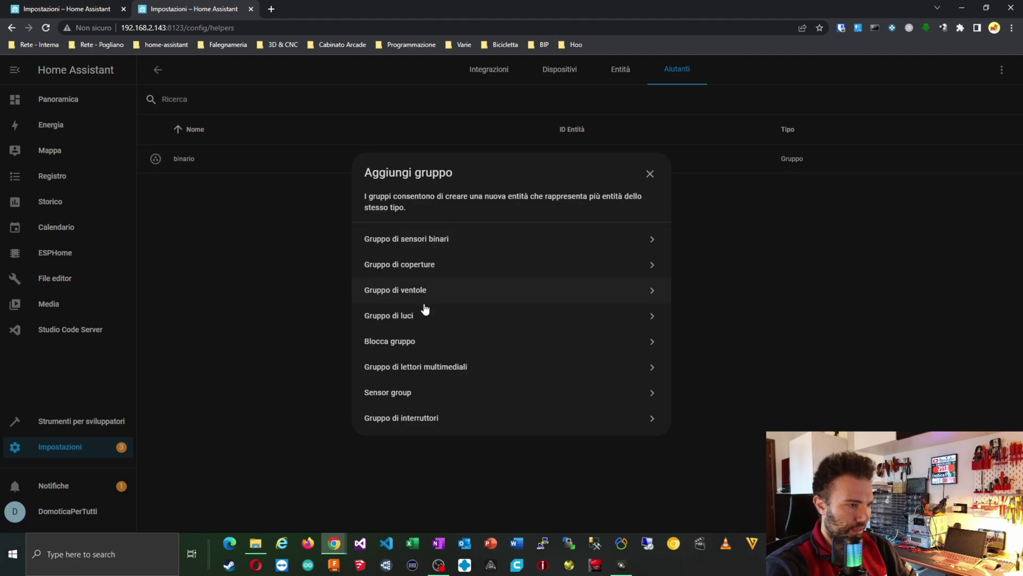
{"action": "left_click", "coordinate": [449, 398]}
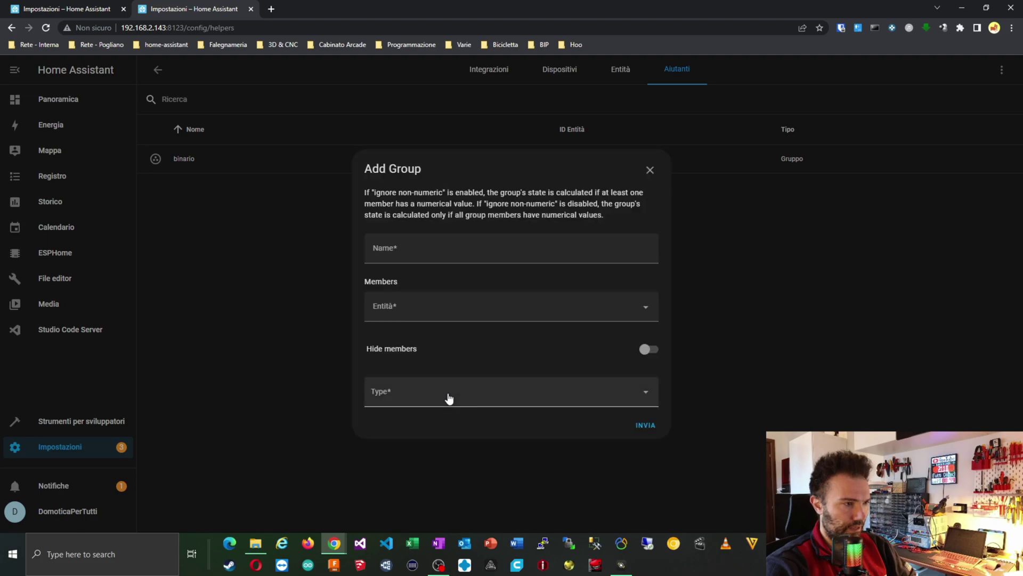
Add presa_cucina_0 energy and presa_cucina_0 power as group members and set the calculation type to Median.
{"action": "left_click", "coordinate": [433, 306]}
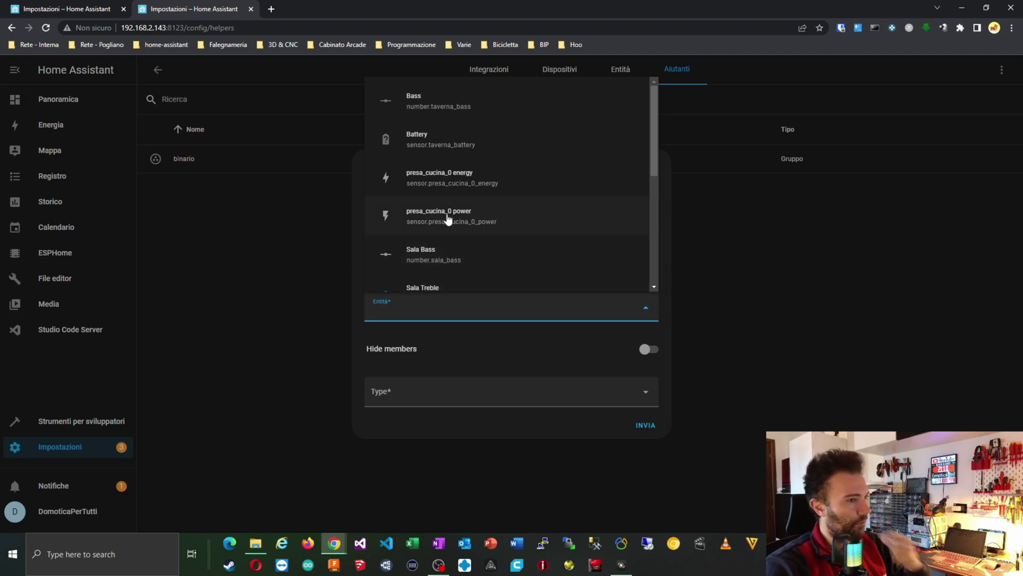
{"action": "left_click", "coordinate": [462, 187]}
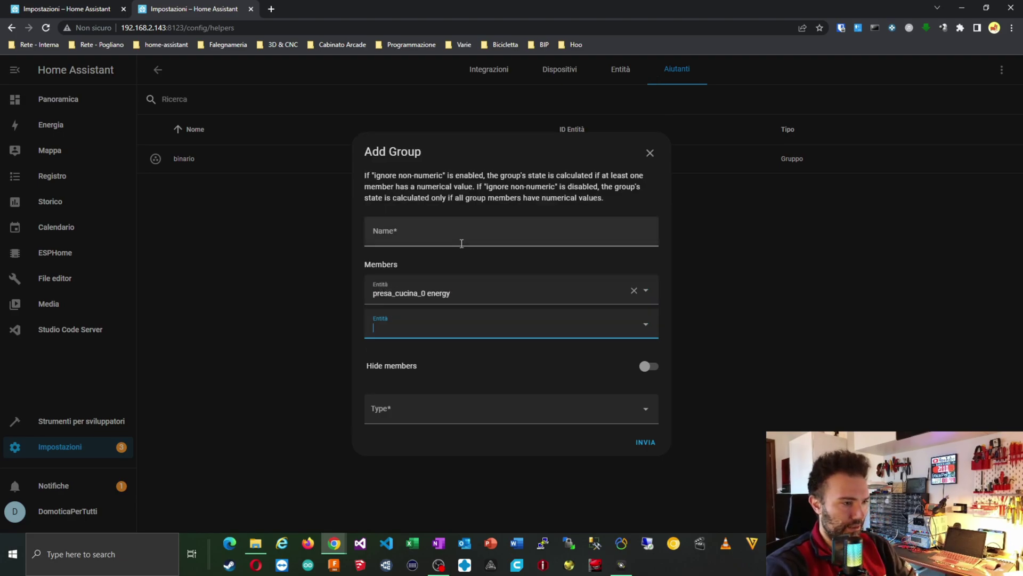
{"action": "left_click", "coordinate": [457, 331]}
{"action": "left_click", "coordinate": [464, 198]}
{"action": "left_click", "coordinate": [491, 432]}
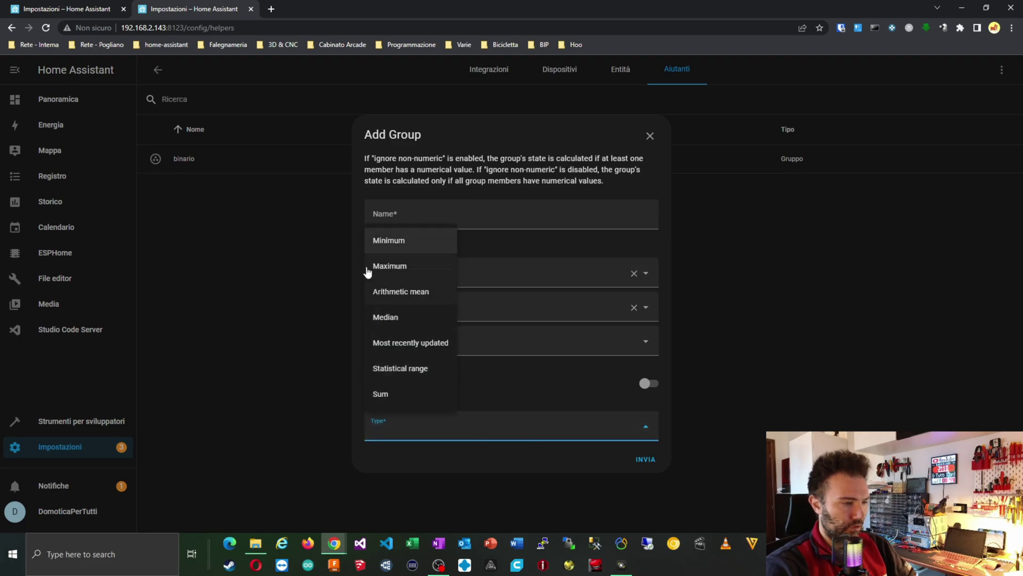
{"action": "left_click", "coordinate": [405, 319]}
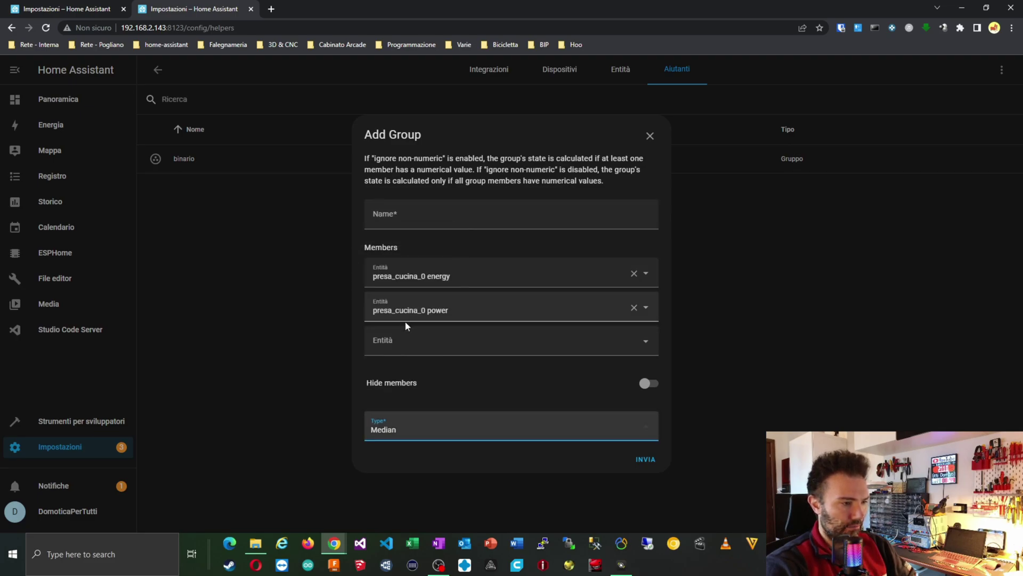
Name the sensor group "media energia" and create it.
{"action": "left_click", "coordinate": [409, 214]}
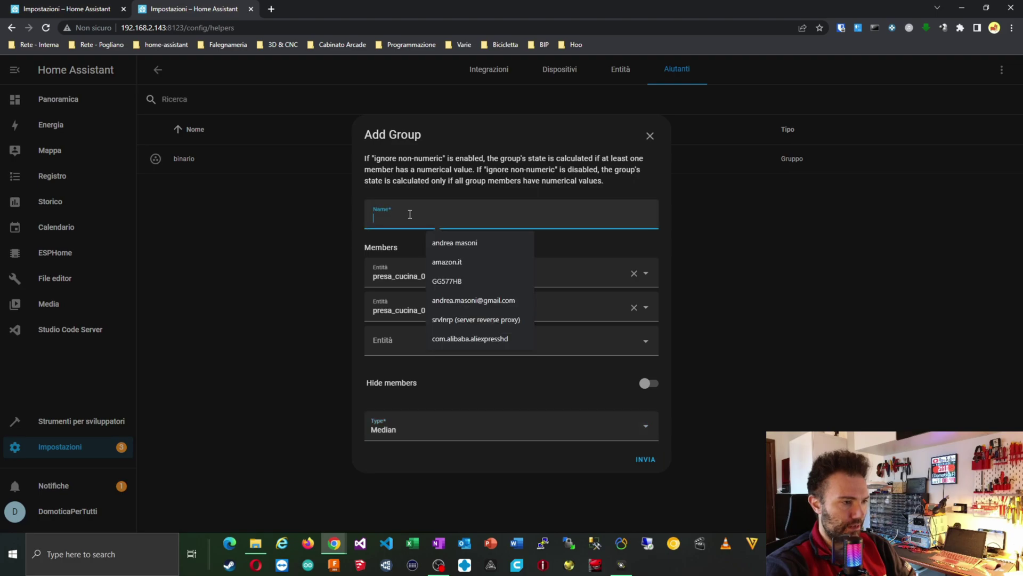
{"action": "type", "text": "medis"}
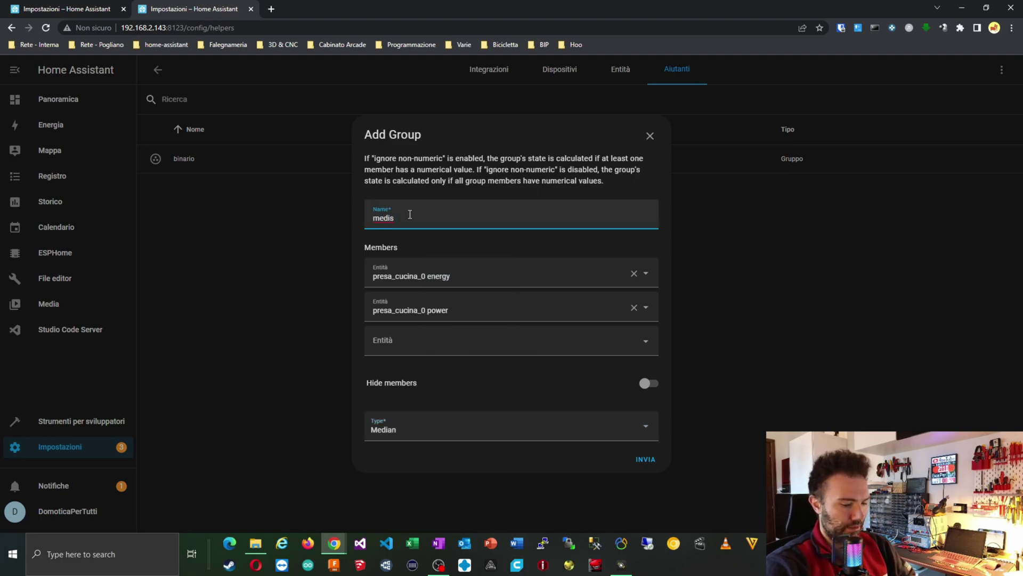
{"action": "key", "text": "BackSpace"}
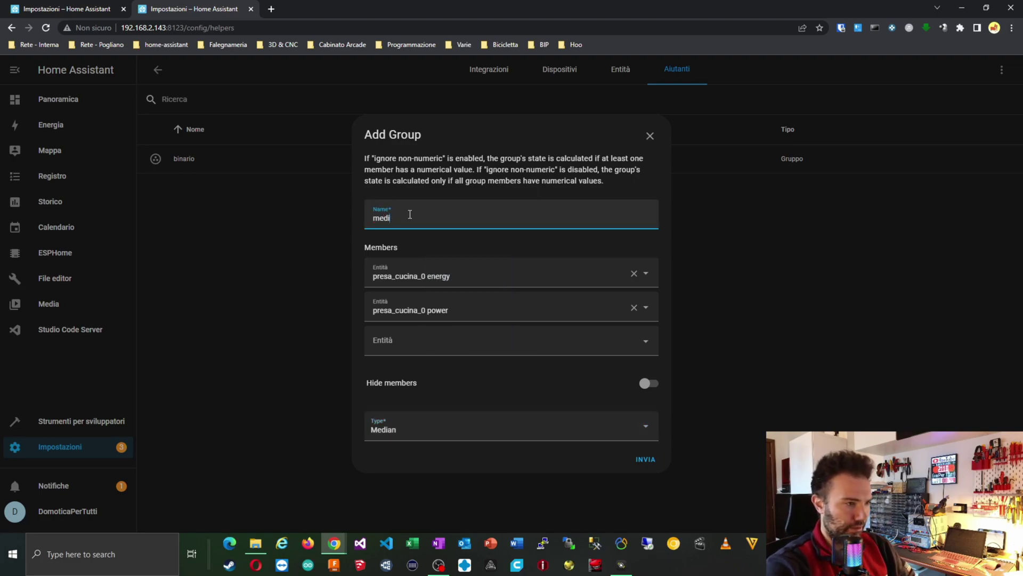
{"action": "type", "text": "a energias"}
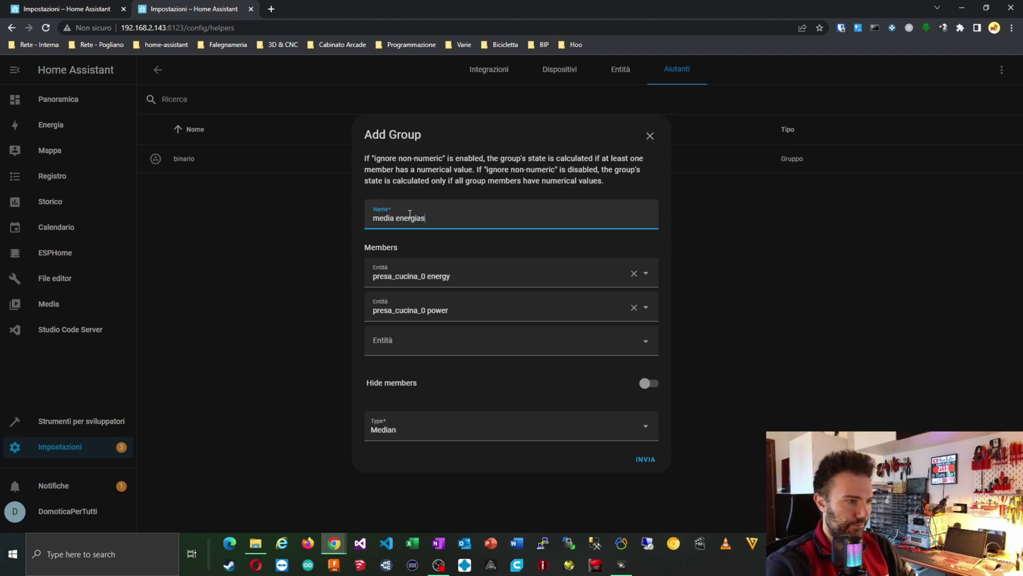
{"action": "key", "text": "BackSpace"}
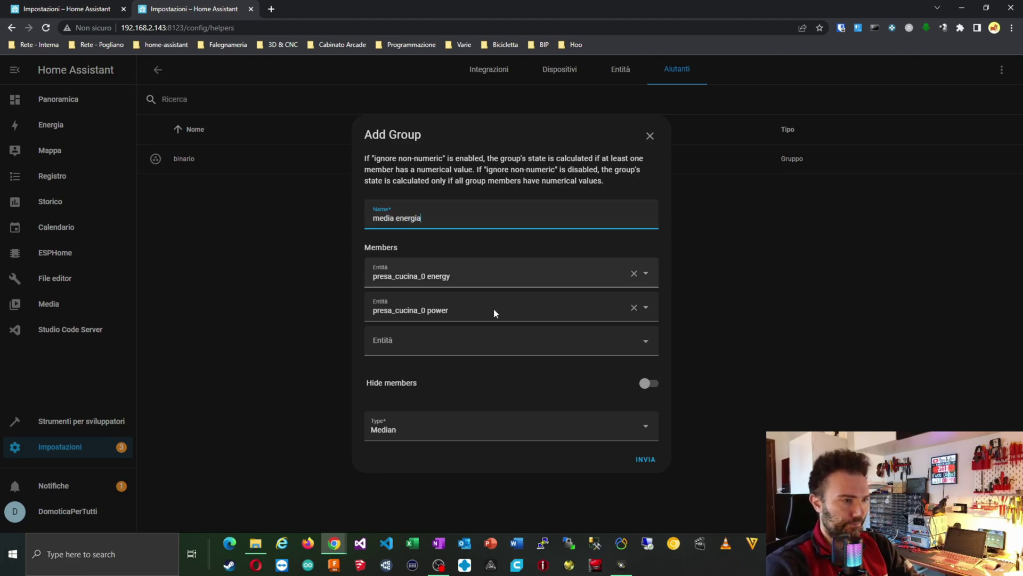
{"action": "left_click", "coordinate": [646, 461]}
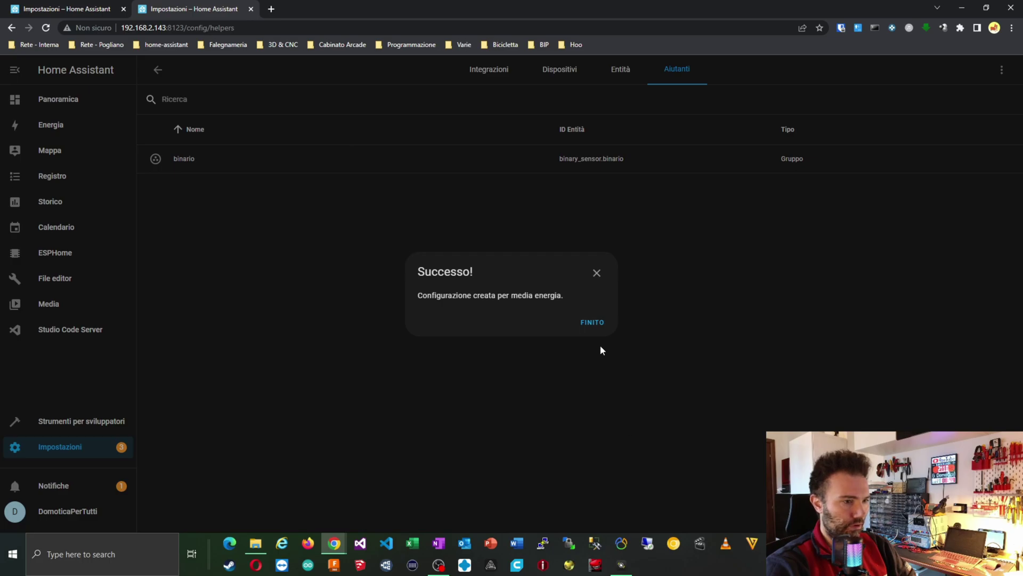
{"action": "left_click", "coordinate": [596, 324]}
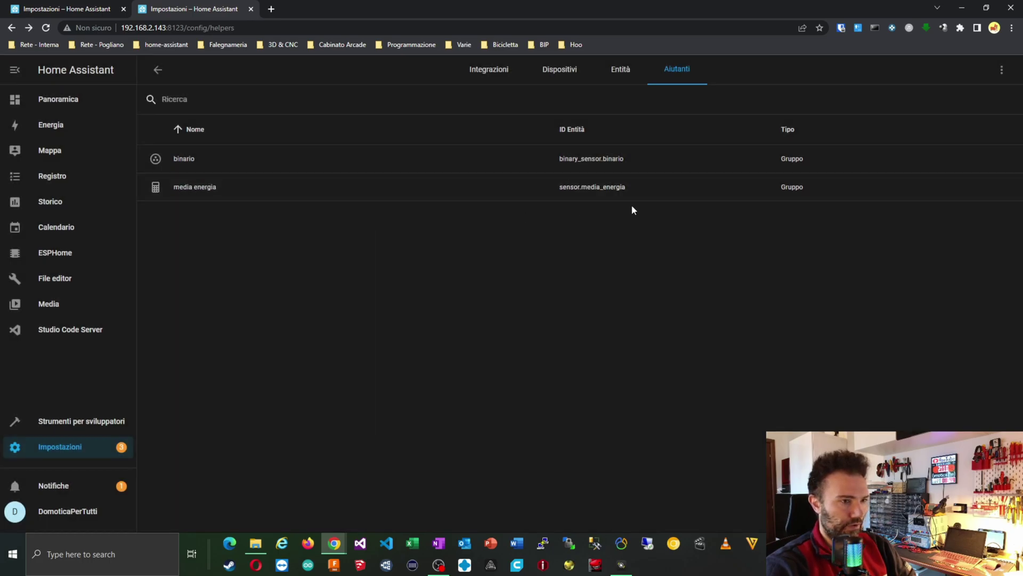
Examine the media energia group's current value and history.
{"action": "left_click", "coordinate": [260, 188]}
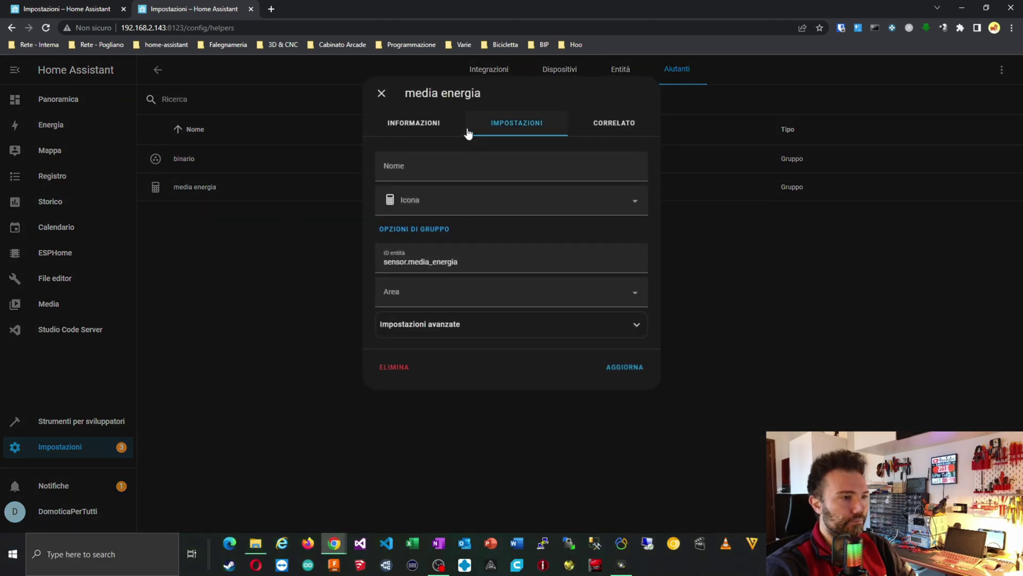
{"action": "left_click", "coordinate": [436, 129]}
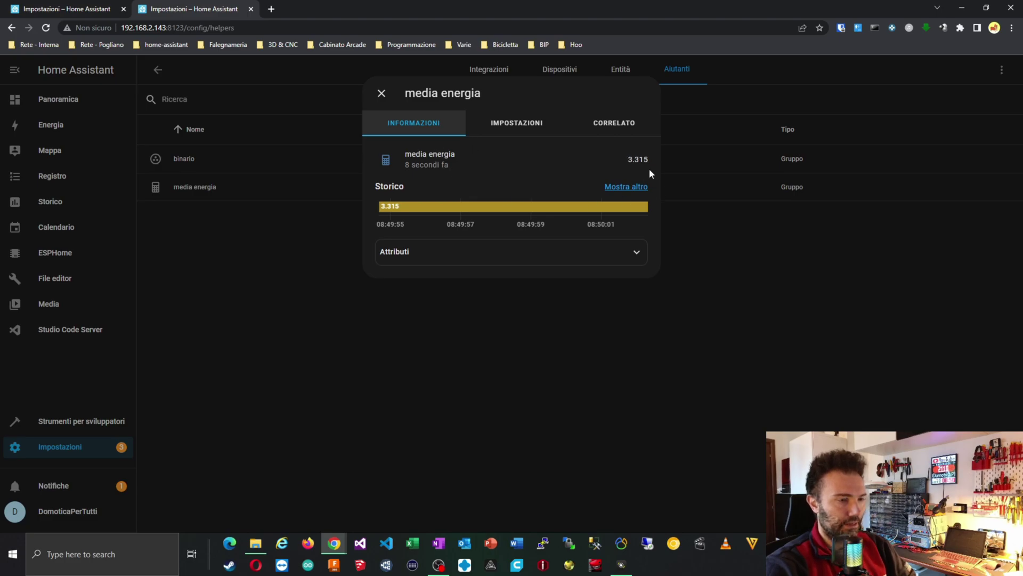
{"action": "left_click", "coordinate": [381, 93]}
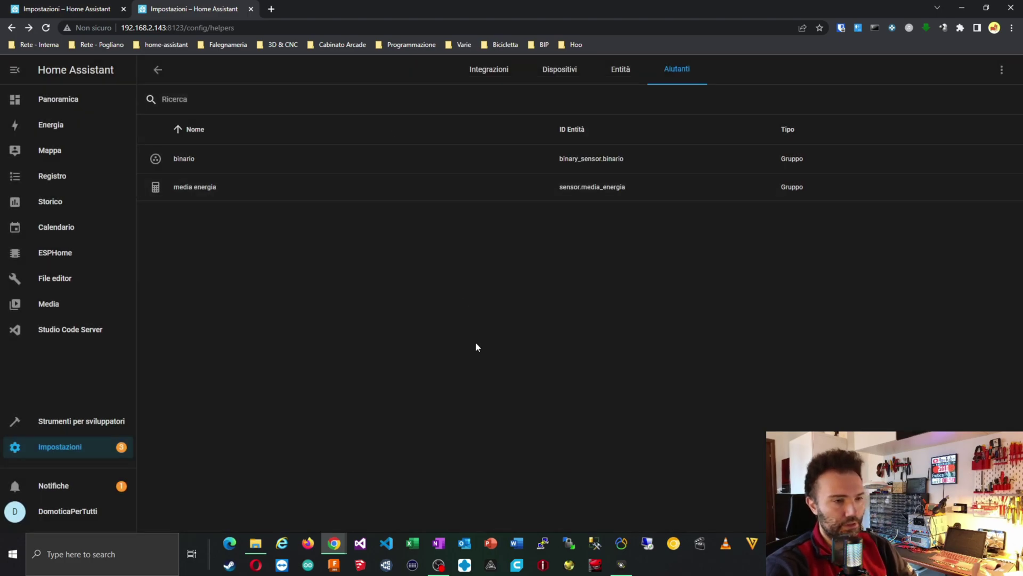